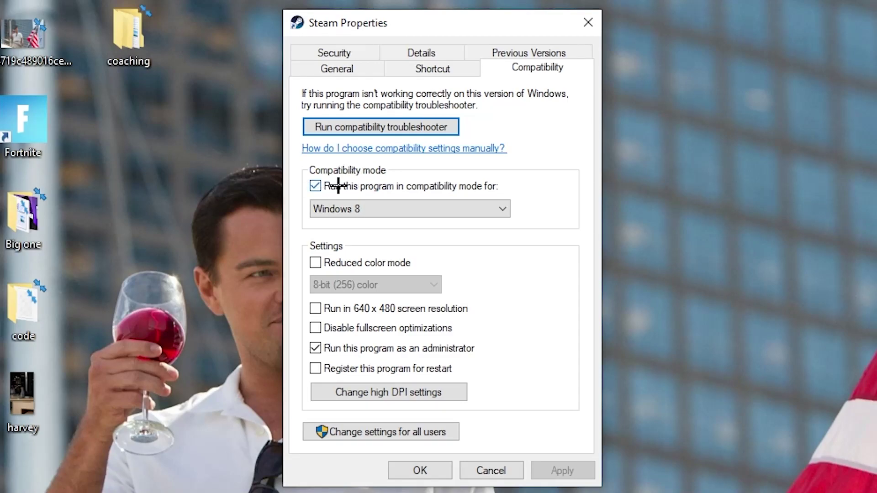
View the compatibility mode versions and confirm the Steam shortcut's properties with Windows 8 mode and administrator rights enabled
left_click(490, 203)
left_click(526, 194)
left_click(425, 468)
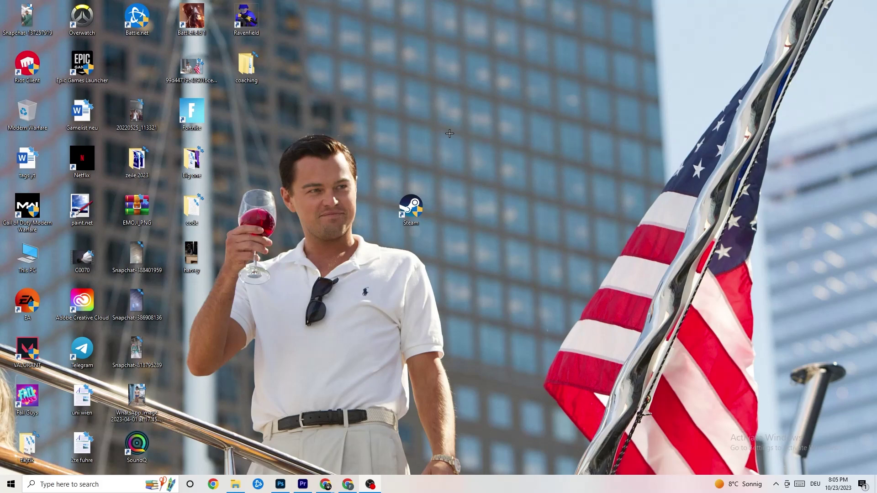
left_click_drag(421, 210, 419, 163)
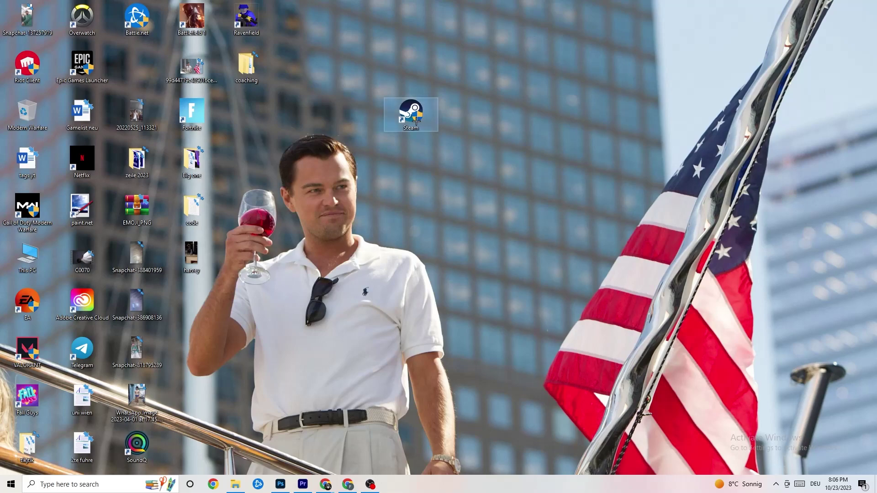
key("ctrl+z")
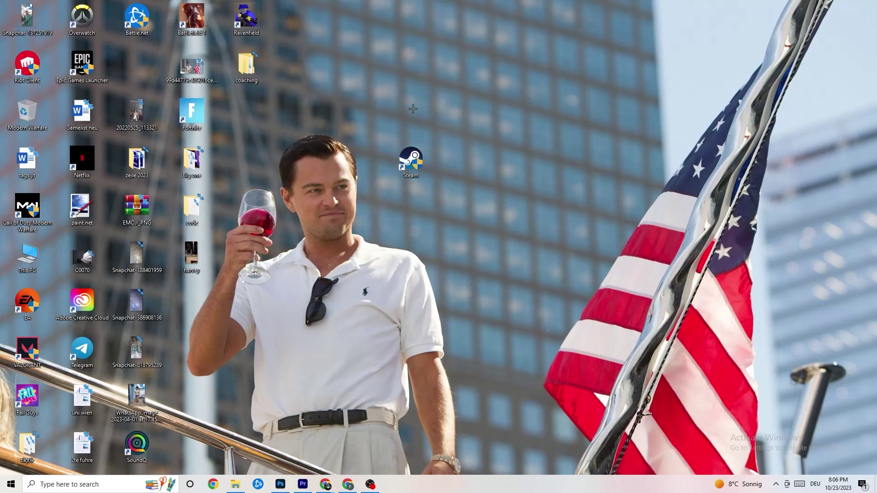
left_click_drag(413, 156, 375, 151)
left_click(380, 125)
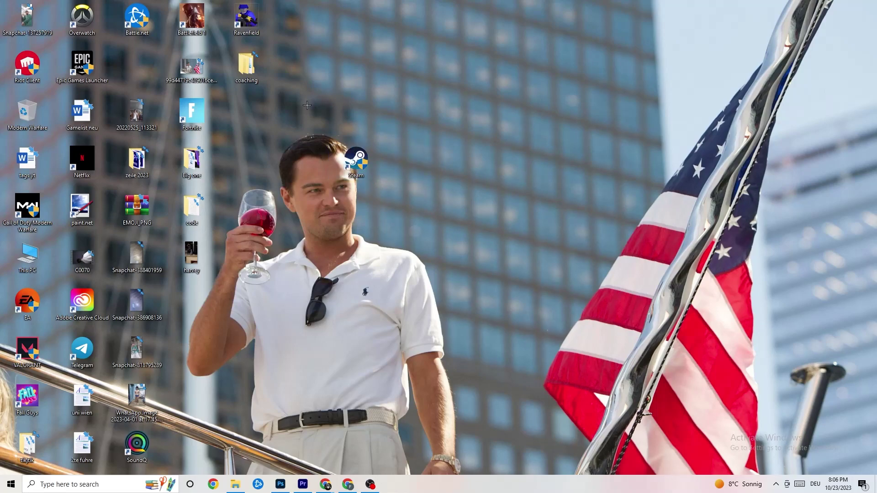
left_click_drag(354, 157, 413, 158)
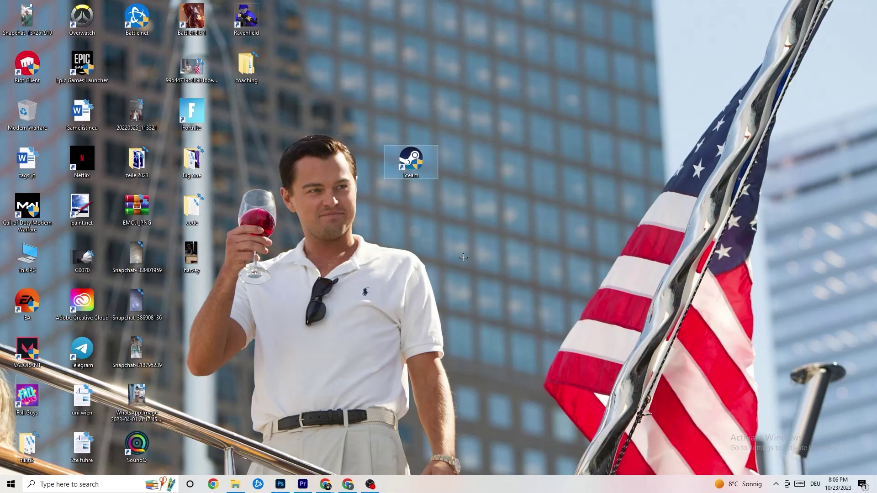
Reopen the Steam shortcut's properties, view its compatibility settings and close the dialog
right_click(413, 170)
left_click(457, 413)
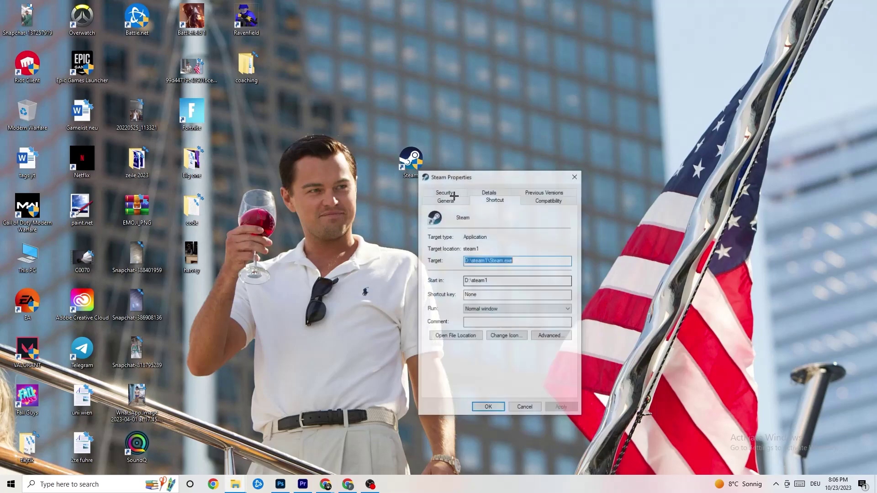
left_click(549, 198)
left_click(575, 176)
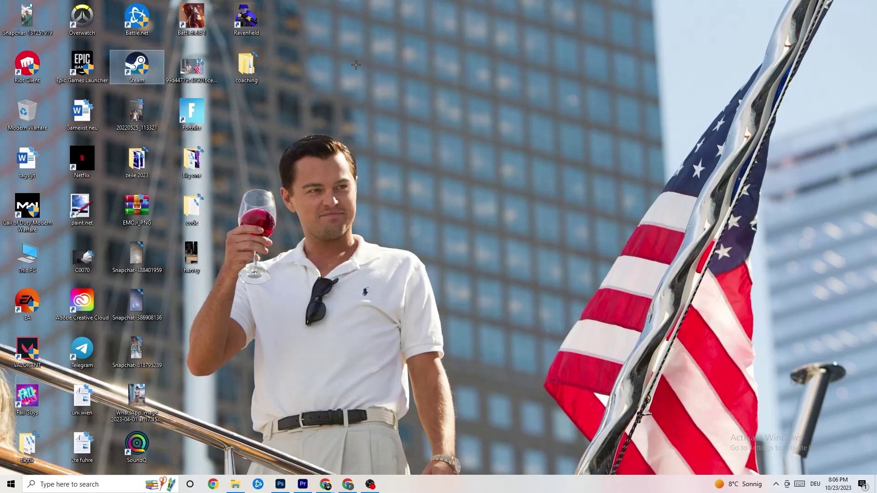
left_click(426, 89)
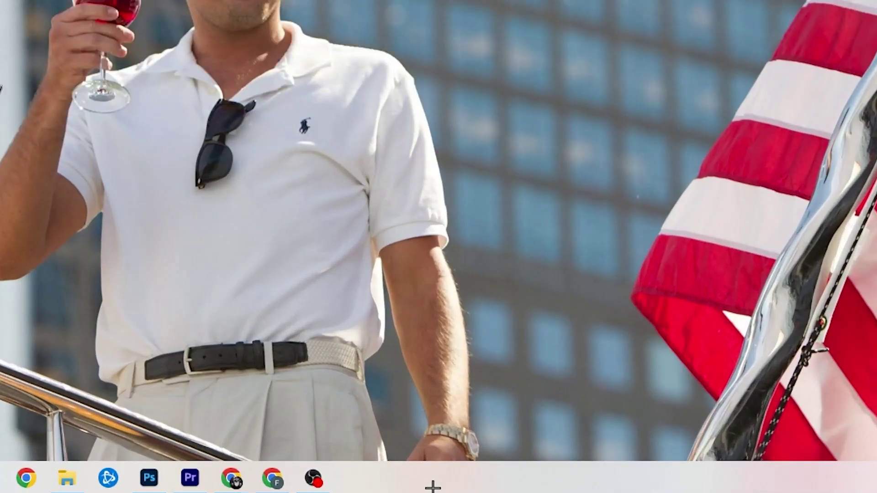
Launch Task Manager and maximize its window
right_click(376, 485)
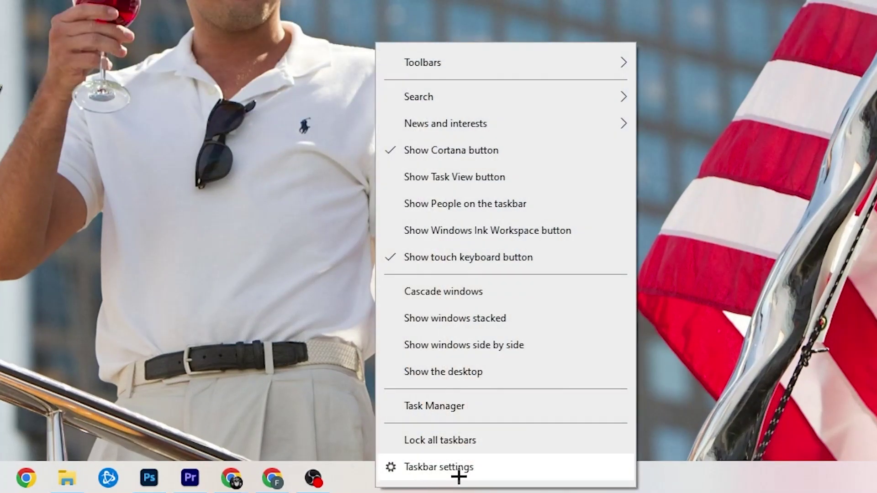
left_click(454, 406)
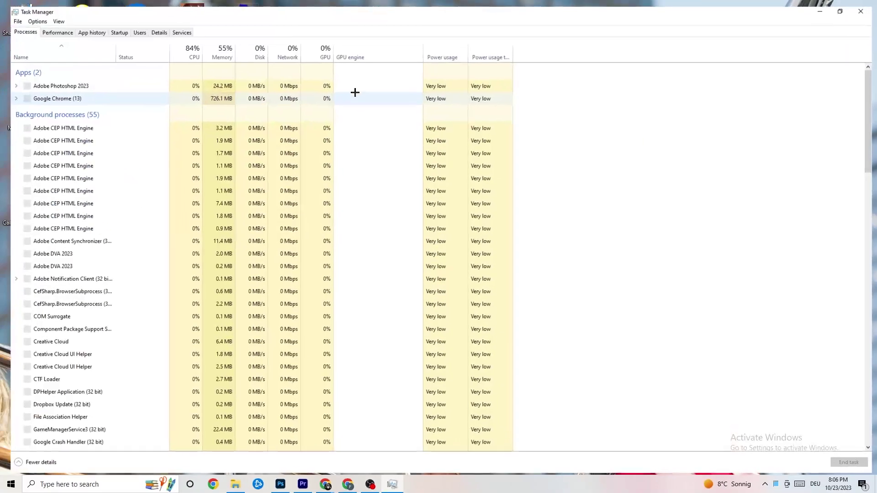
left_click_drag(367, 3, 378, 41)
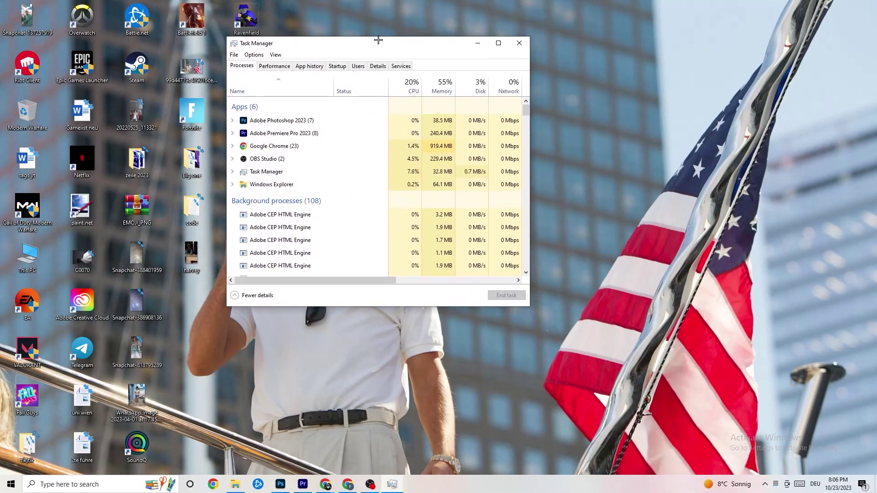
left_click(499, 44)
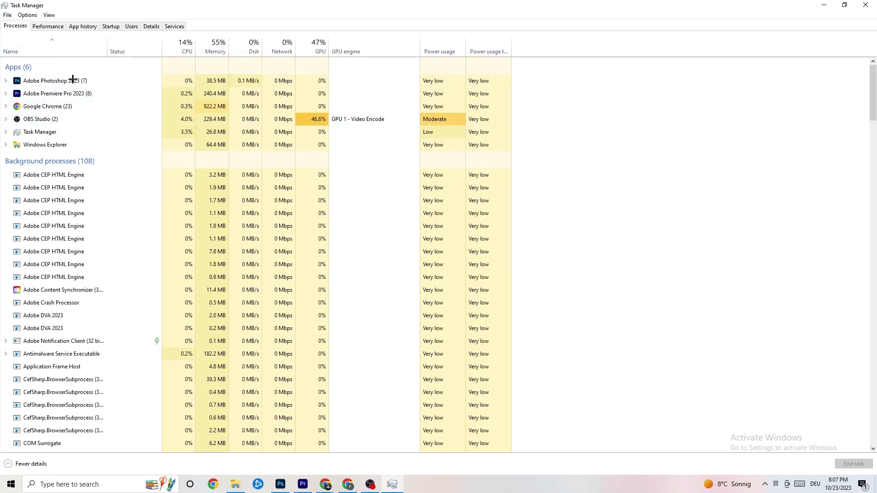
Look through the running processes and end the Adobe Photoshop 2023 task
scroll(116, 251, "down", 9)
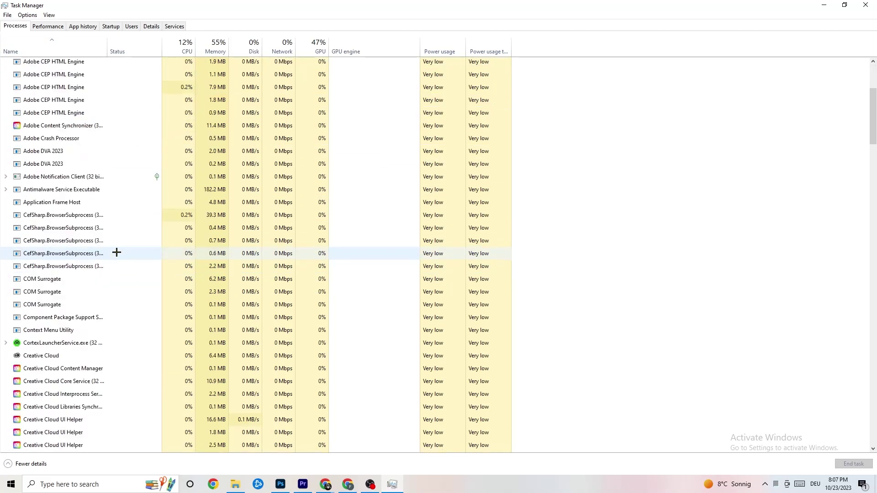
scroll(205, 225, "down", 9)
scroll(242, 222, "up", 5)
scroll(242, 221, "up", 12)
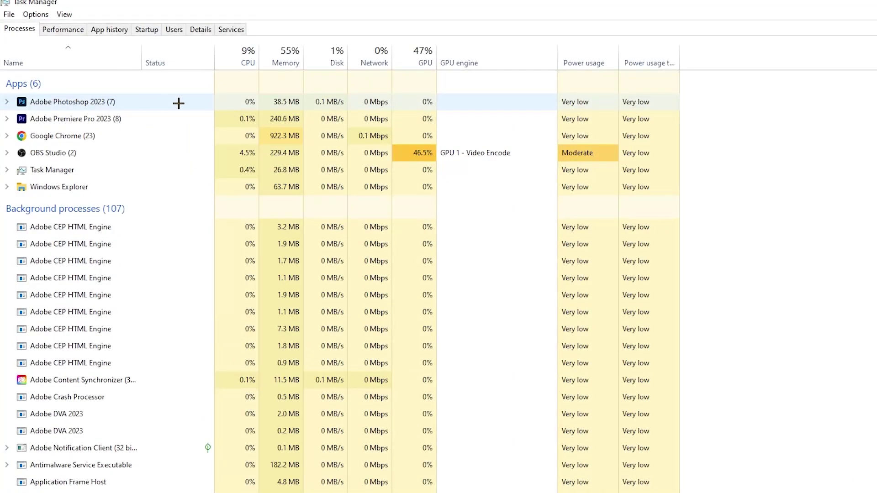
right_click(298, 100)
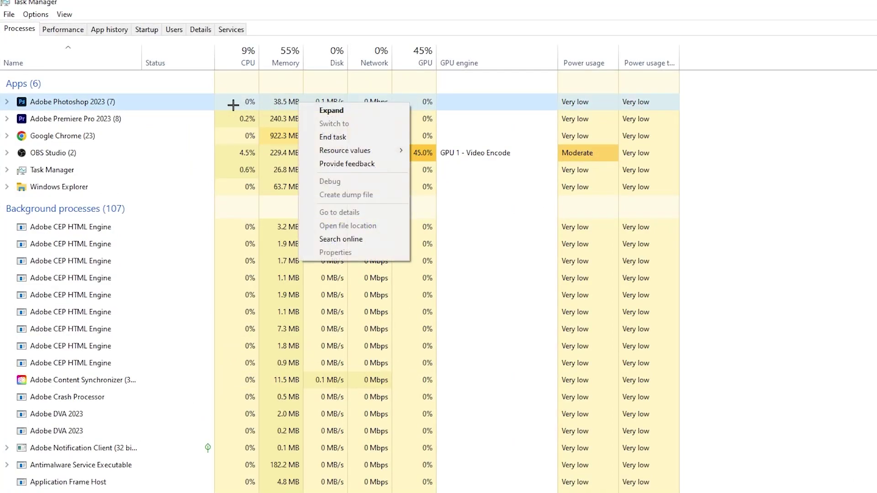
right_click(160, 106)
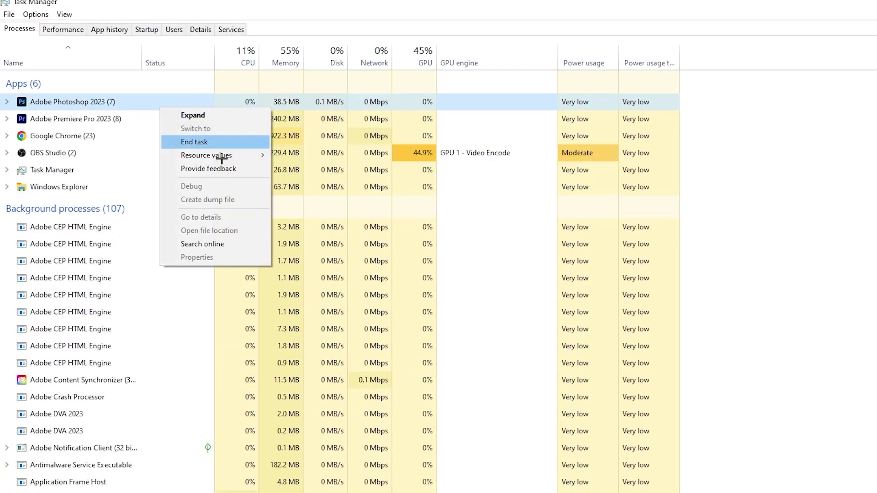
left_click(229, 141)
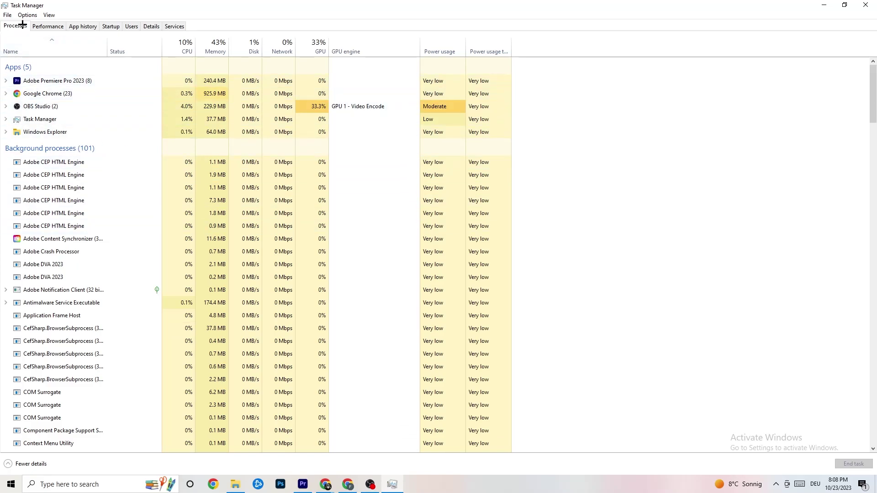
Show the priority levels available for the Adobe Premiere Pro process in the detailed process list, and dismiss them
left_click(155, 24)
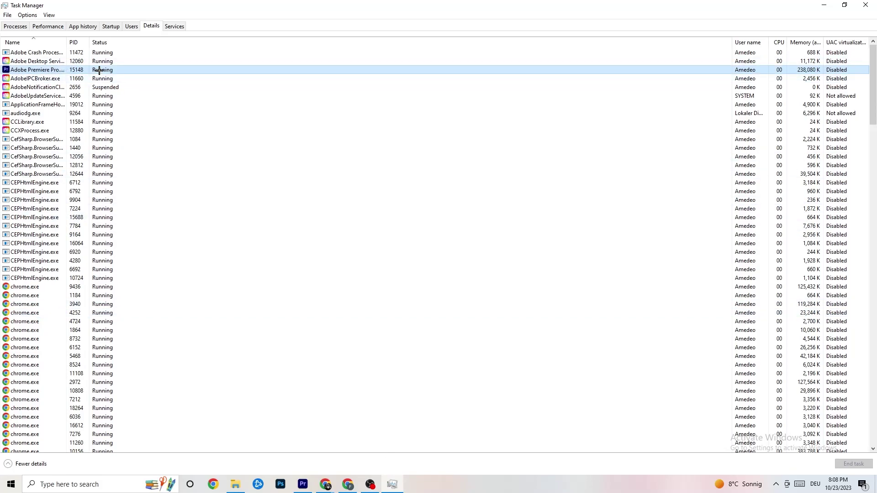
right_click(99, 71)
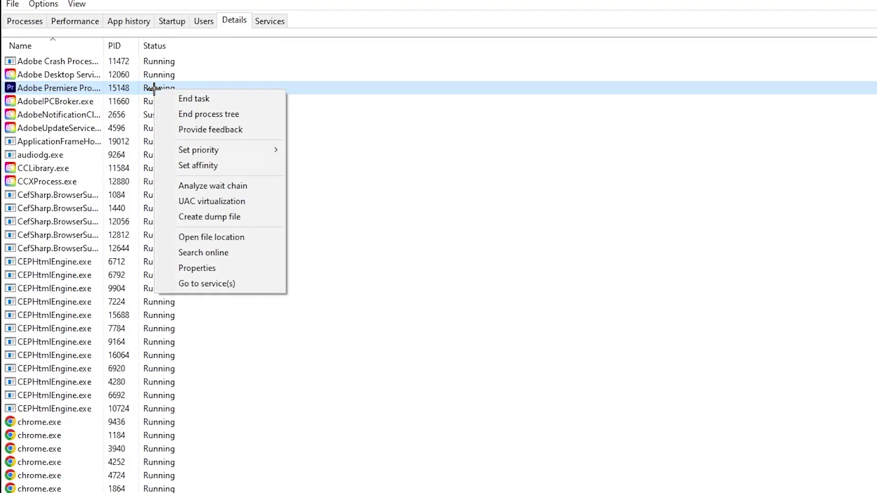
mouse_move(239, 150)
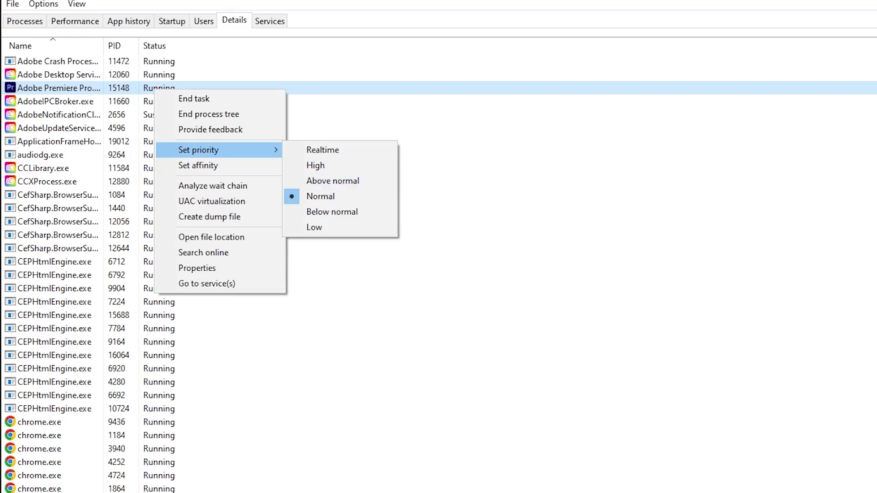
left_click(324, 62)
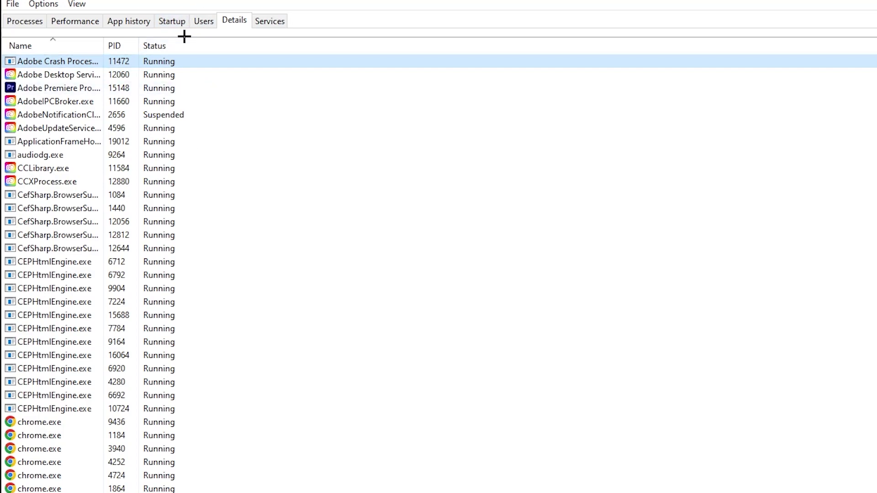
Review the startup programs and the options for Adobe Updater Startup Utility, and close Task Manager
left_click(173, 18)
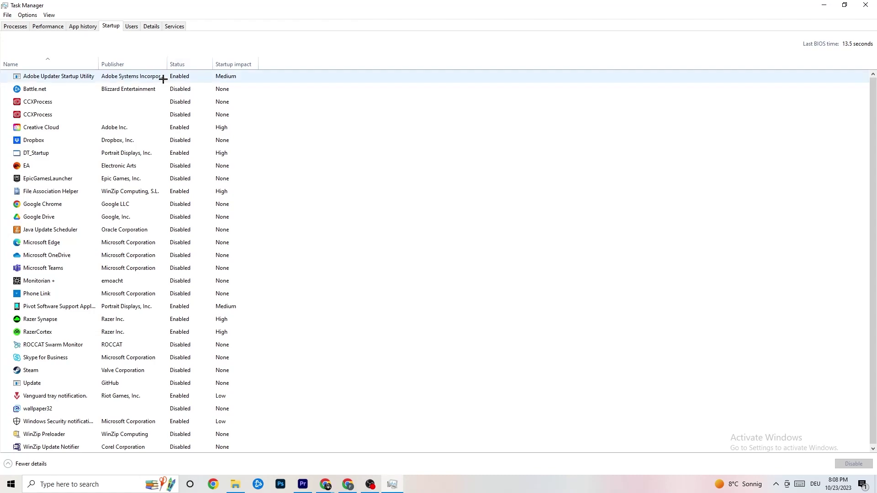
right_click(187, 80)
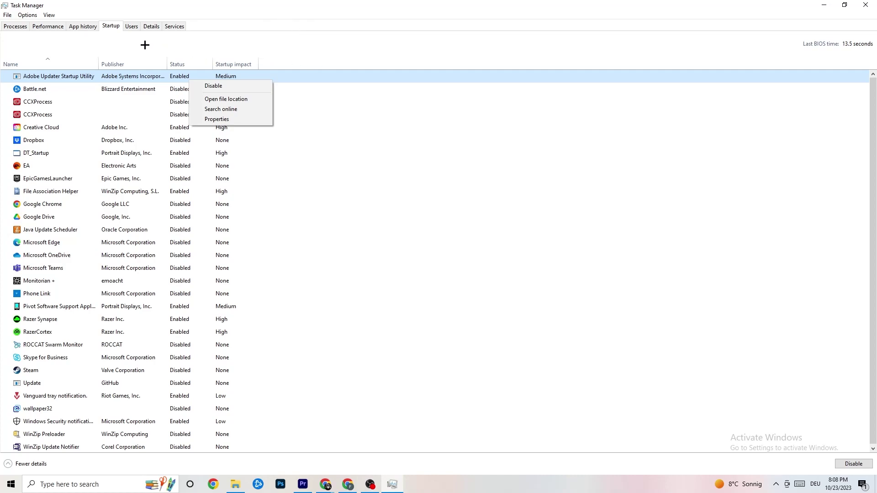
left_click(503, 33)
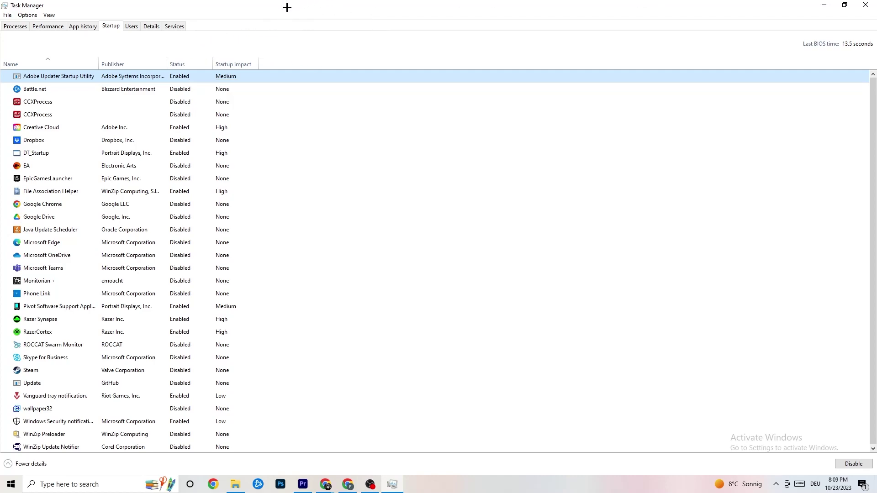
left_click(865, 5)
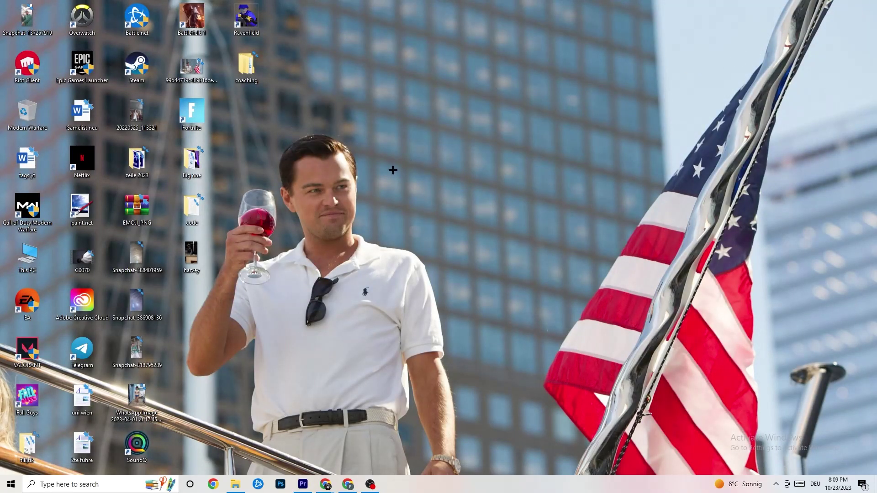
Open the Windows display settings and view the Scale and layout section
left_click(11, 484)
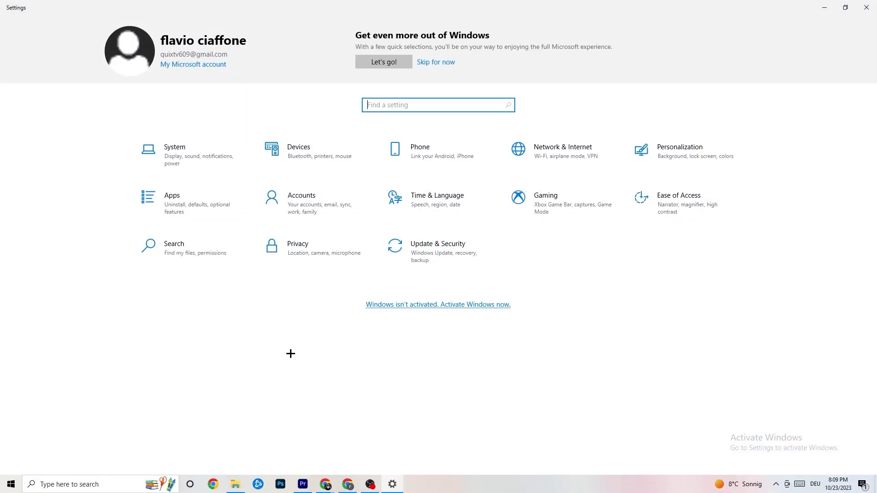
left_click(206, 157)
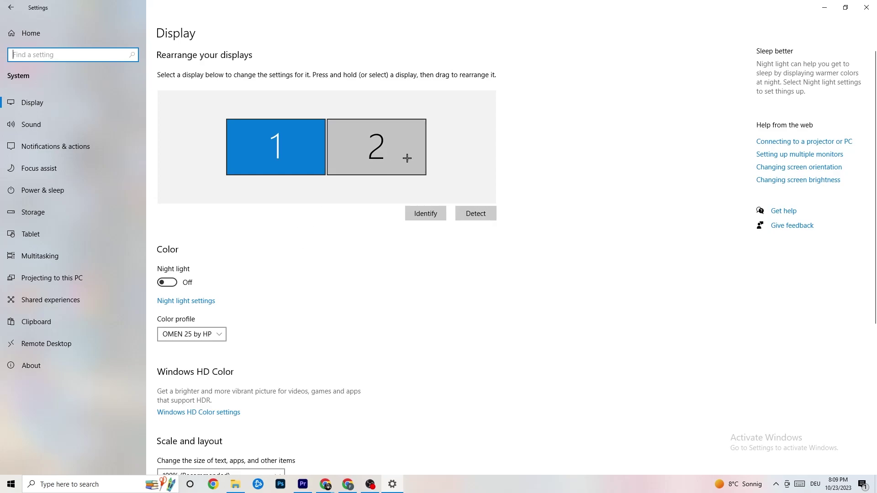
scroll(494, 178, "down", 3)
scroll(493, 178, "up", 3)
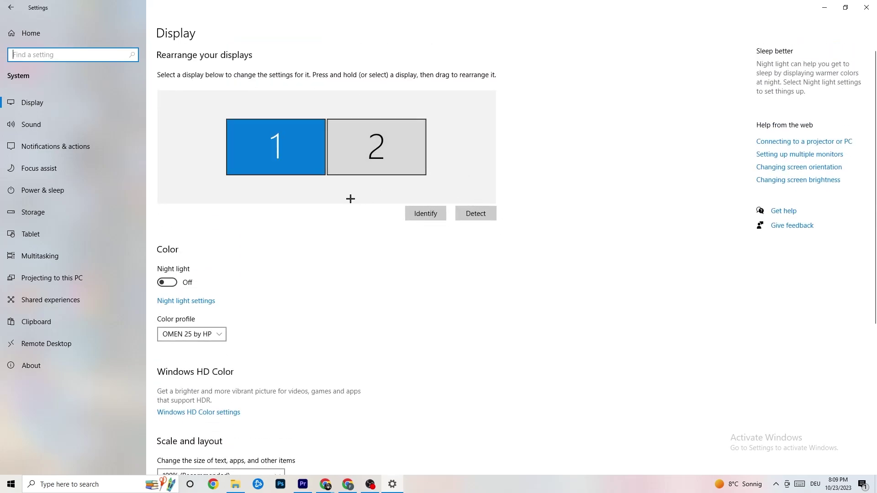
scroll(356, 192, "down", 3)
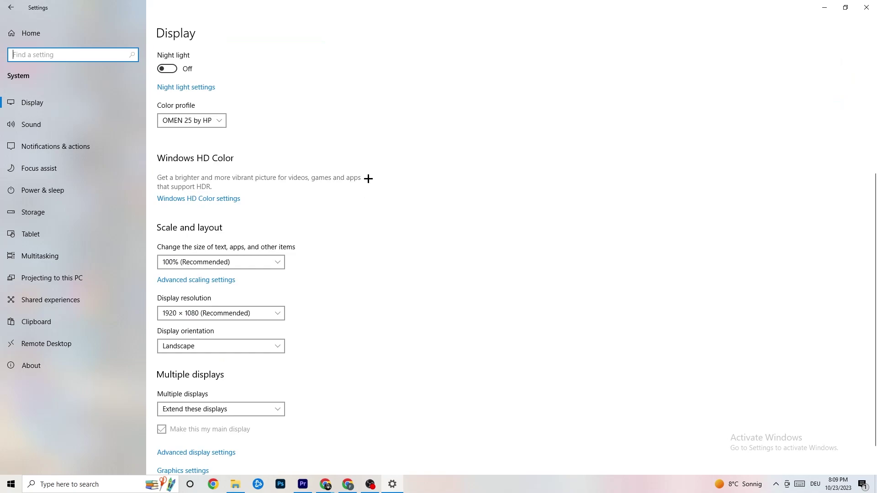
Check the available scaling and display resolution options, leaving them at 100% and 1920 × 1080
left_click(277, 266)
left_click(226, 264)
left_click(225, 266)
left_click(428, 225)
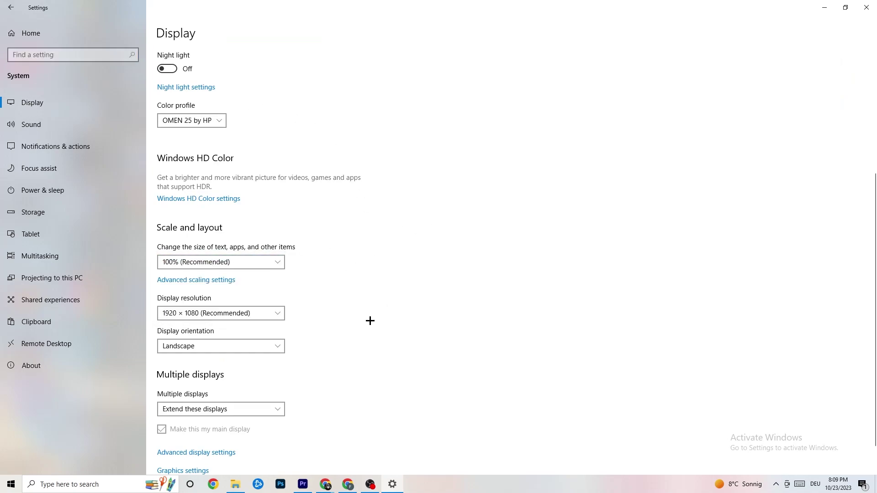
left_click(263, 317)
left_click(388, 275)
scroll(381, 253, "down", 2)
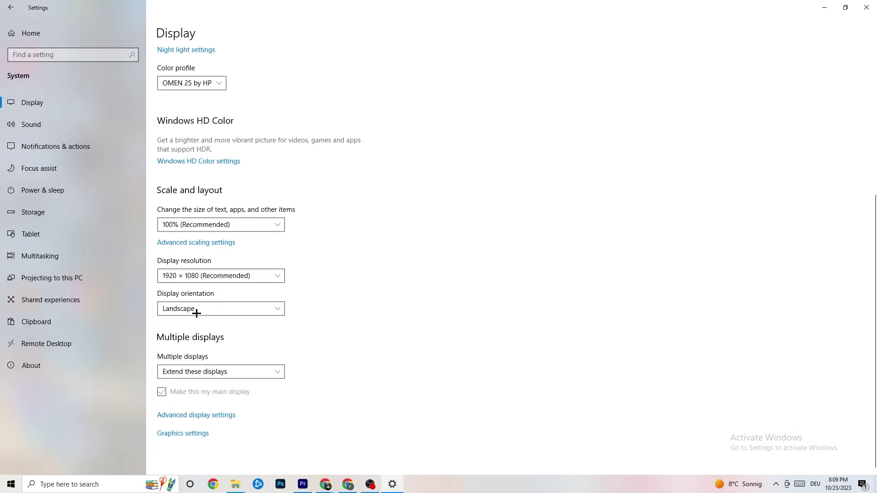
Review the available power plans in the additional power settings and close the Power Options window
left_click(86, 190)
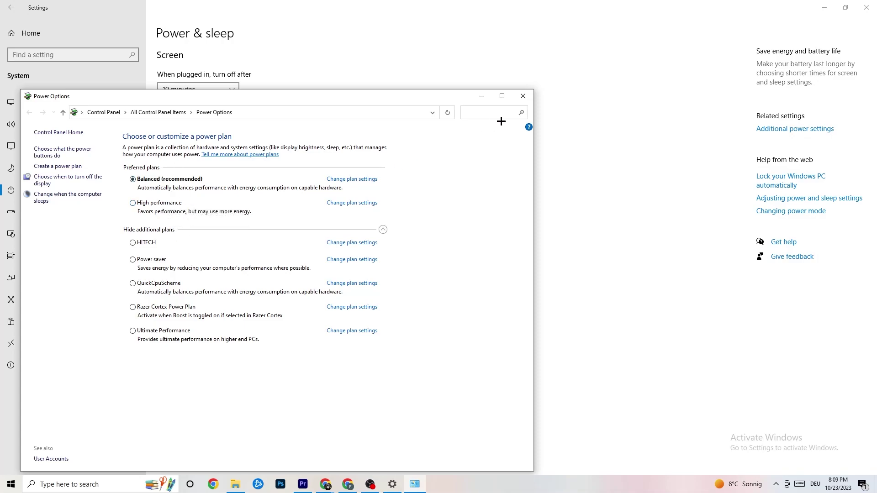
left_click(523, 97)
Open the Storage Sense configuration and check the choices for how often it runs
left_click(57, 219)
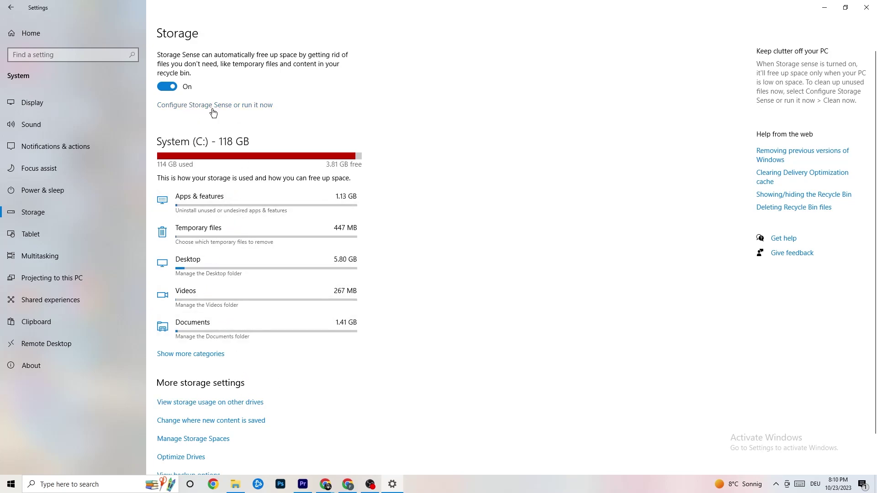
left_click(243, 106)
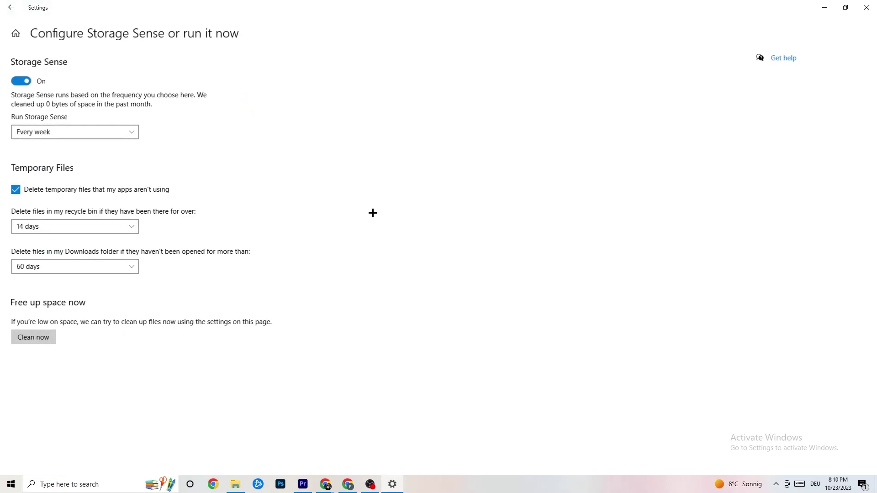
left_click(110, 132)
left_click(273, 130)
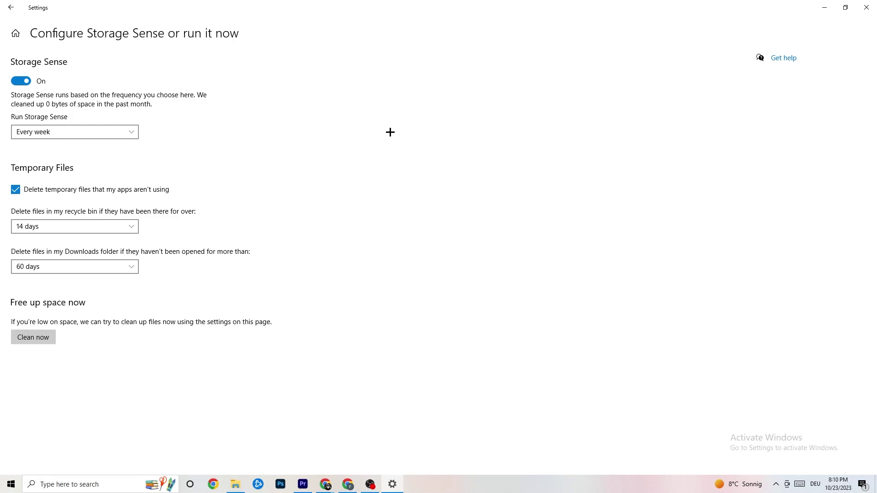
Leave the Storage settings and open the Gaming settings to check whether Xbox Game Bar is enabled
left_click(14, 10)
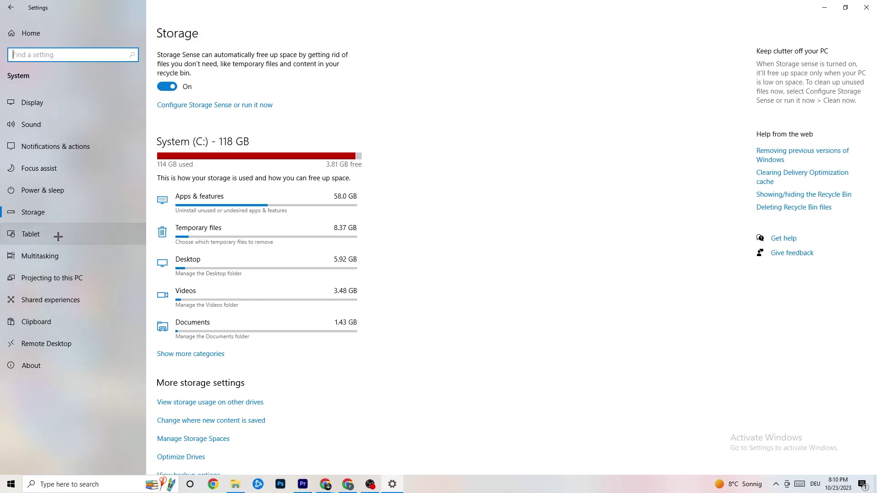
left_click(11, 8)
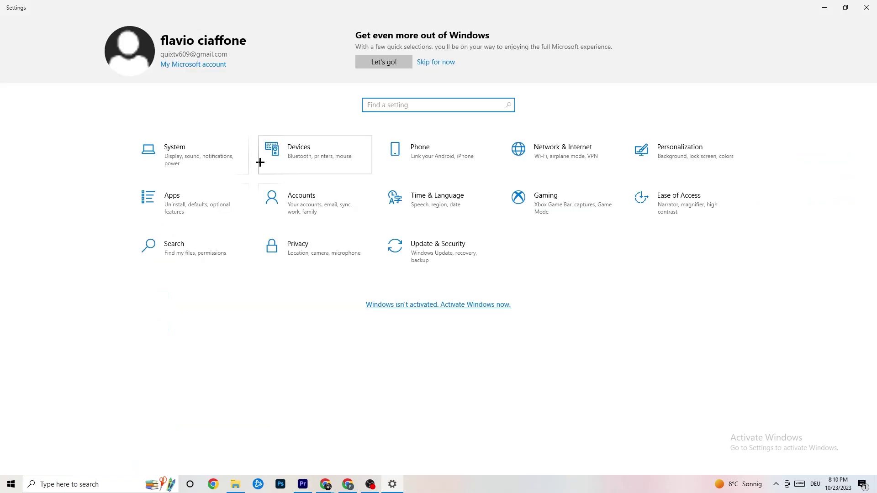
left_click(561, 217)
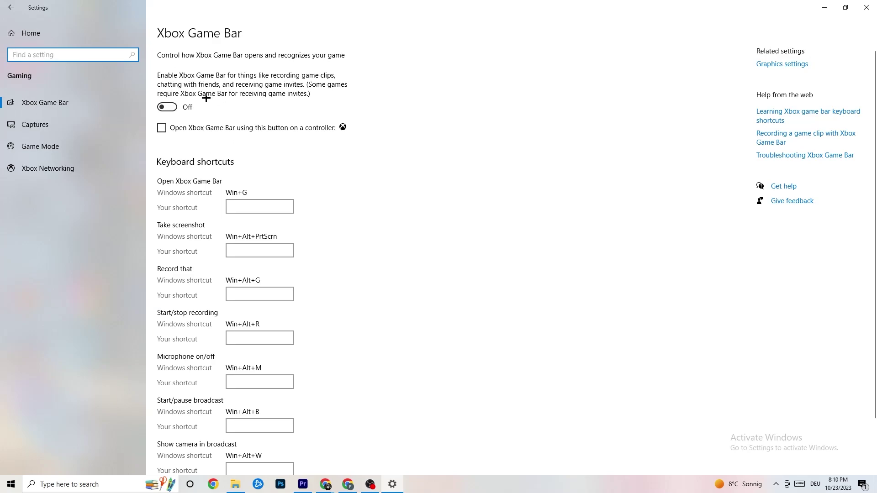
Check the background recording, audio and video options for game captures, and view the Game Mode settings
left_click(82, 124)
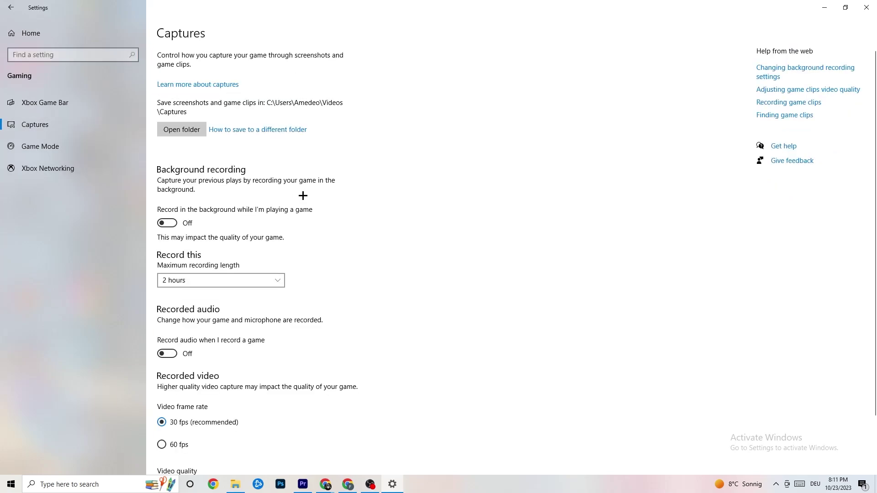
scroll(307, 194, "down", 2)
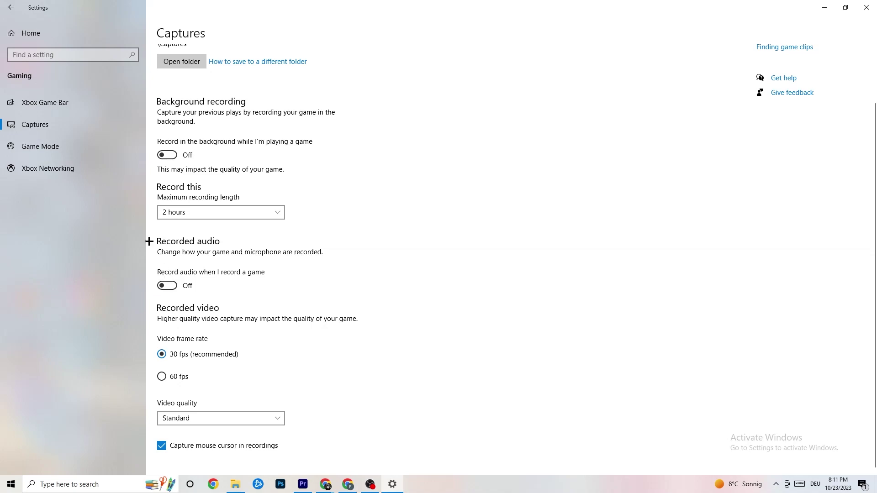
left_click(58, 144)
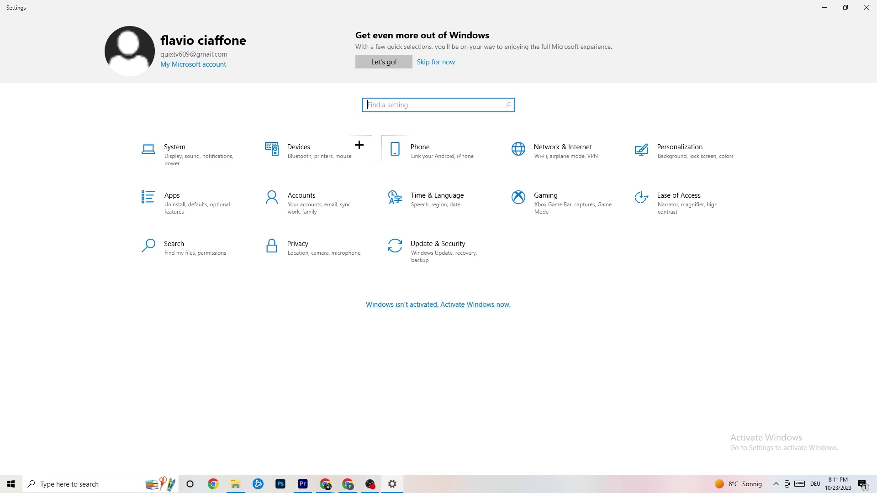
Check the Windows Update and Troubleshoot pages under Update & Security, and close Settings
left_click(444, 246)
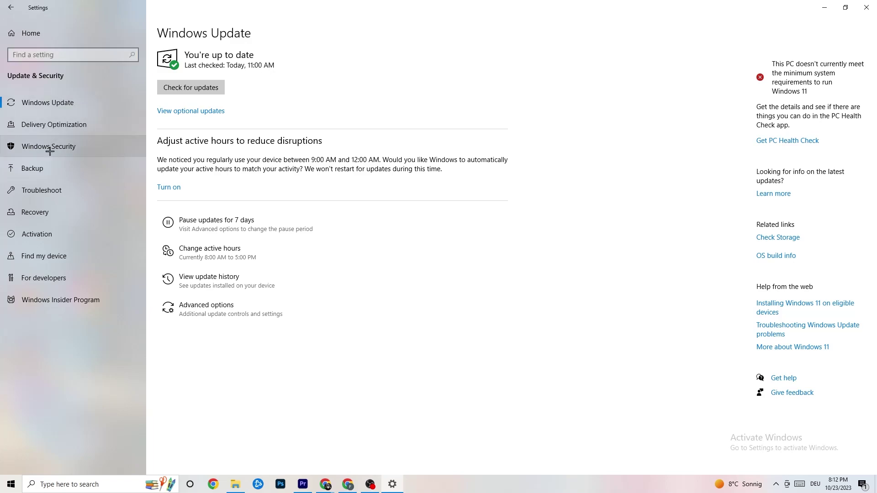
left_click(48, 184)
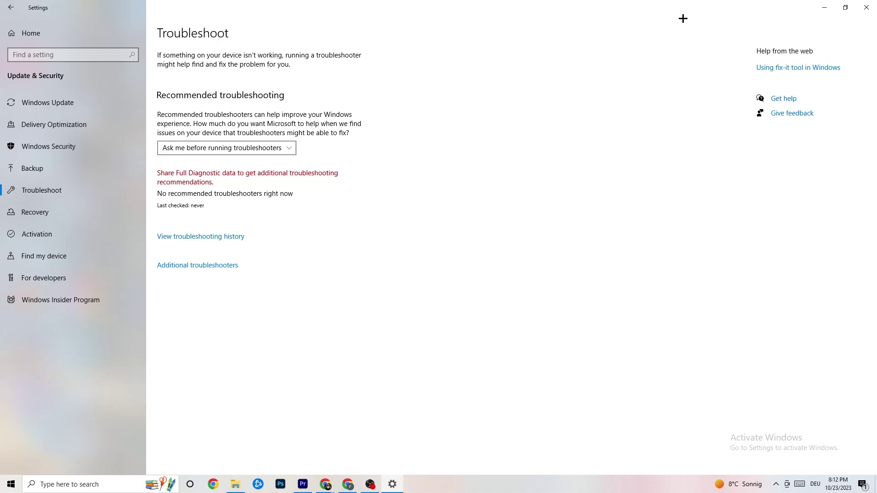
left_click(869, 4)
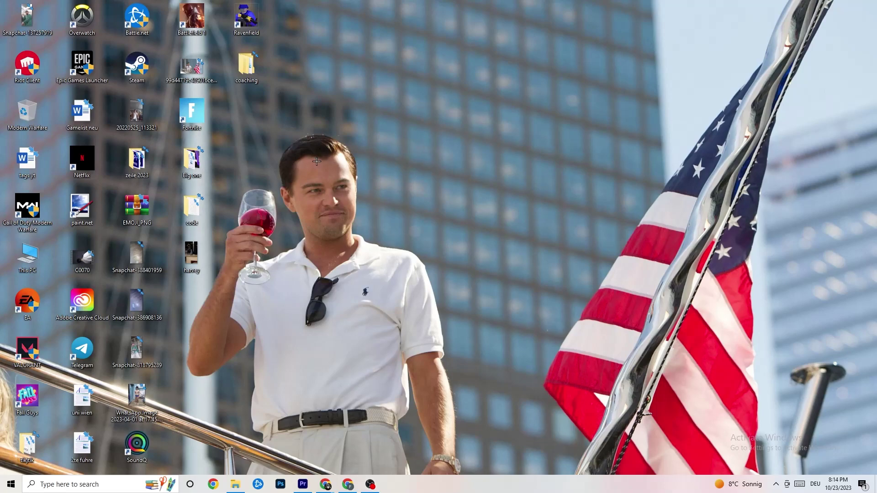
Open NVIDIA Control Panel from the desktop and review the image settings preview choices, including letting the 3D application decide
right_click(392, 118)
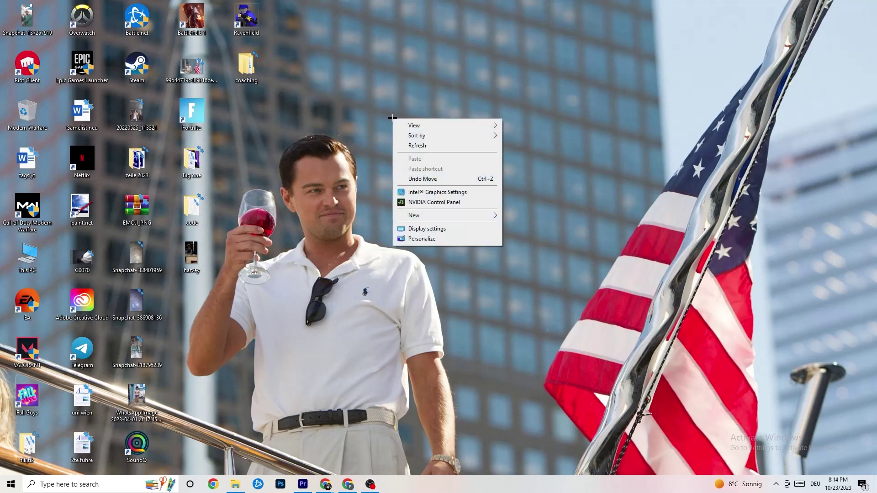
left_click(425, 202)
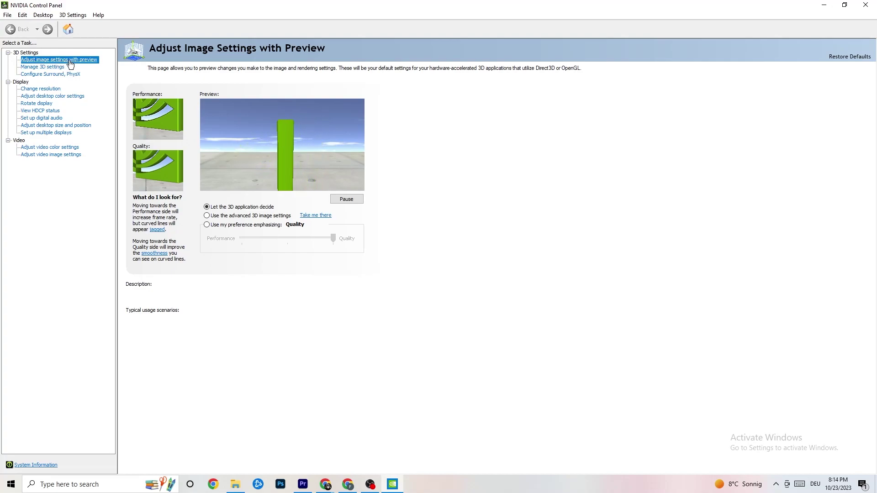
mouse_move(241, 211)
mouse_move(278, 236)
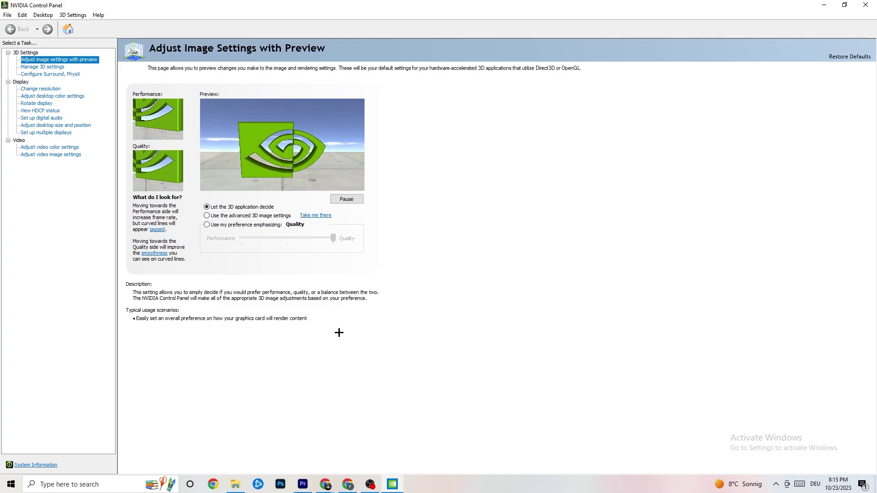
Check the display resolution settings with 1920 × 1080 (native) selected, and close NVIDIA Control Panel
left_click(37, 89)
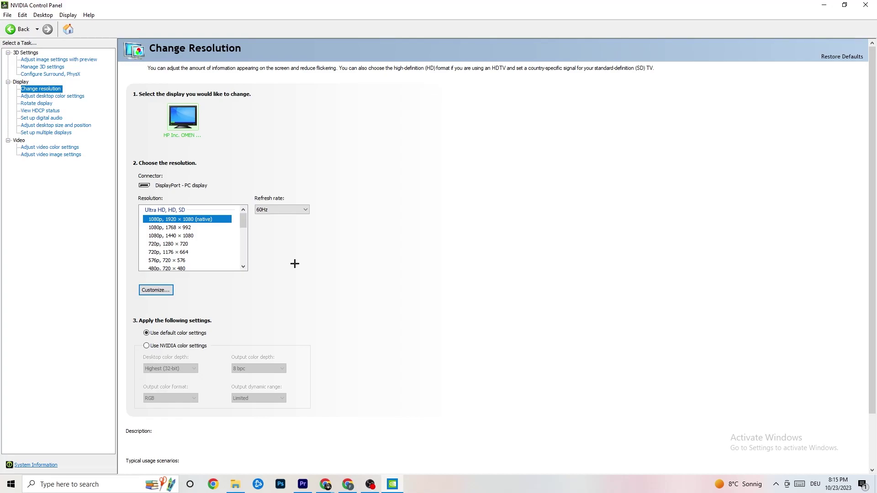
left_click(211, 220)
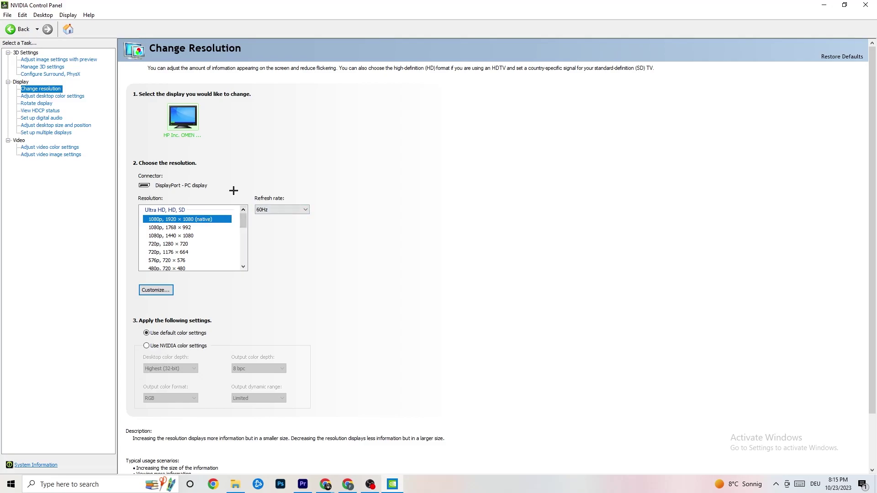
scroll(243, 222, "down", 1)
scroll(243, 222, "up", 1)
key("alt+F4")
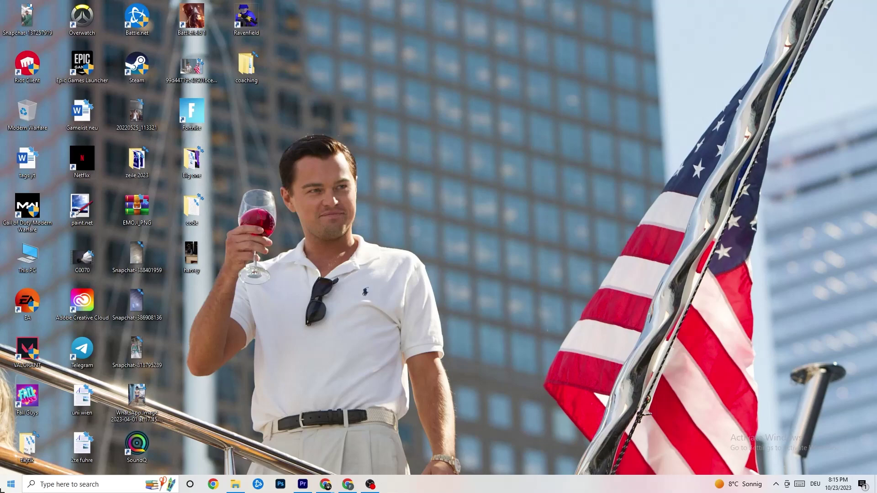
View the sleep, shut down and restart options, and return to the desktop without choosing one
left_click(11, 484)
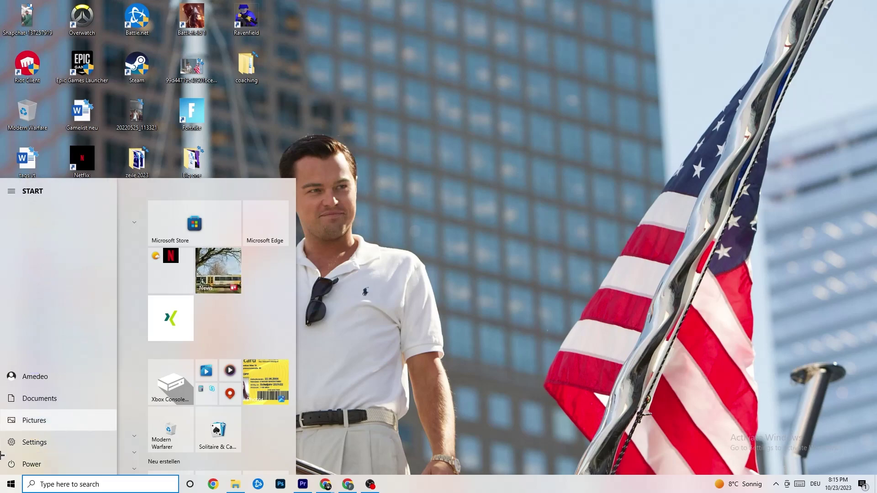
left_click(18, 464)
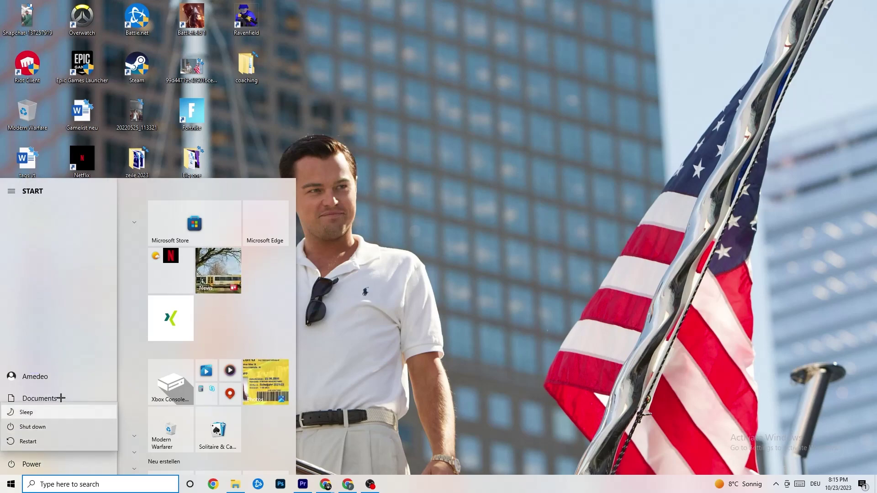
left_click(484, 232)
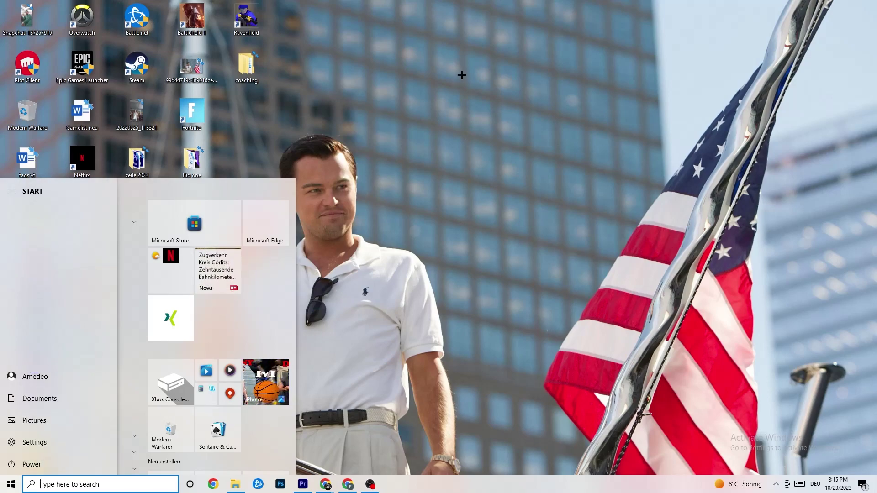
left_click(483, 232)
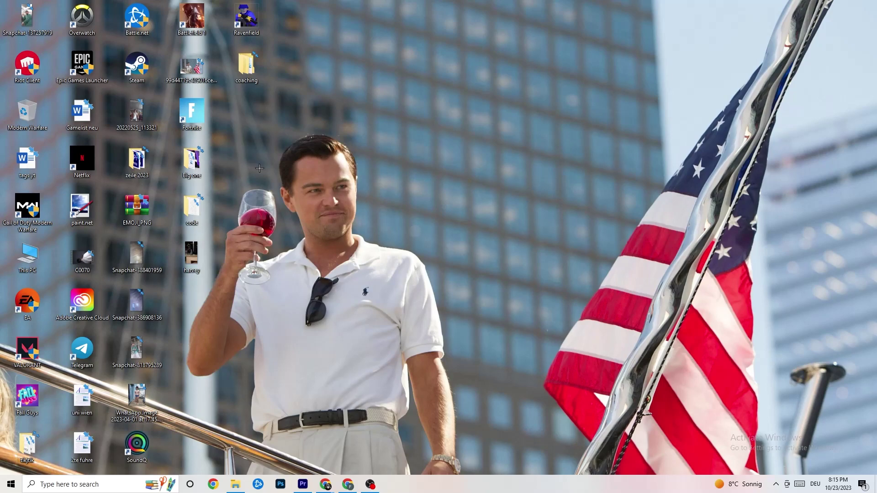